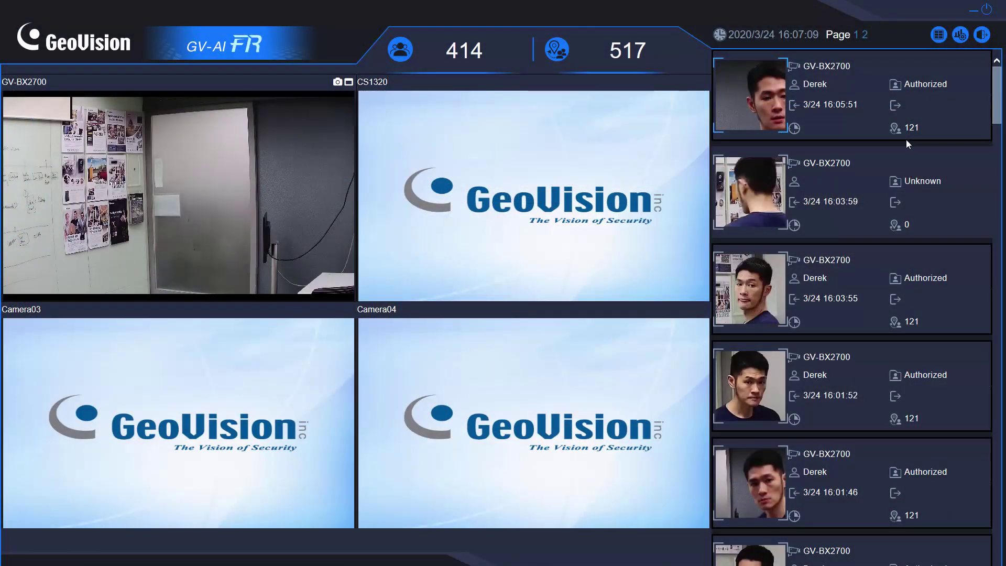
- Apply CAM-01's Video Source settings for the GV-BX2700 at 192.168.0.26, leaving it Connected
click(961, 37)
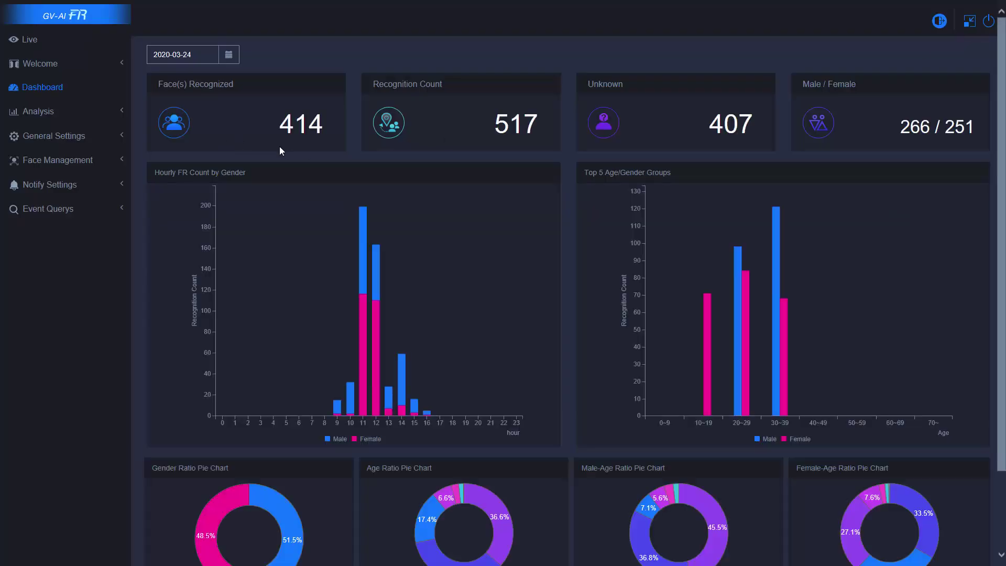
click(62, 141)
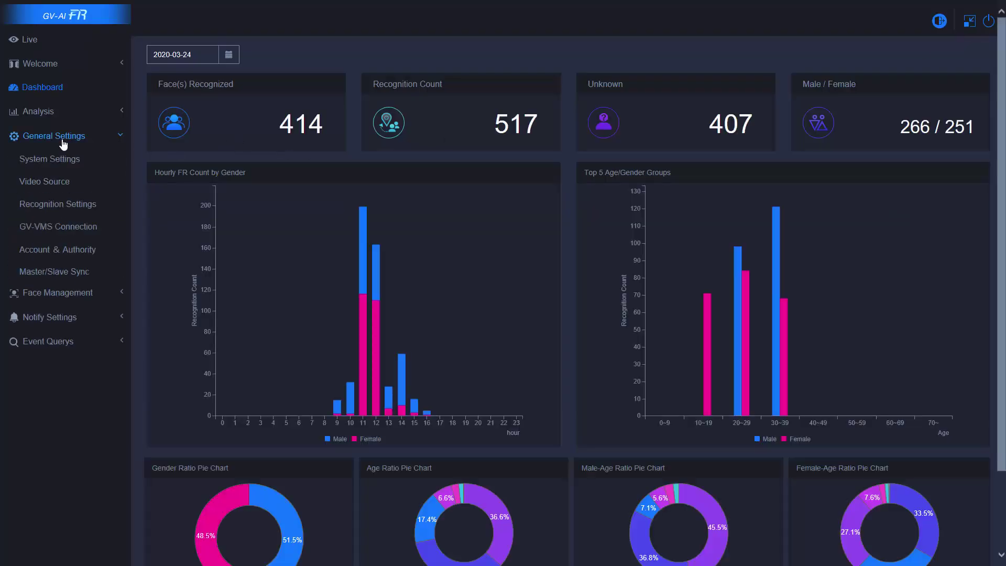
click(52, 182)
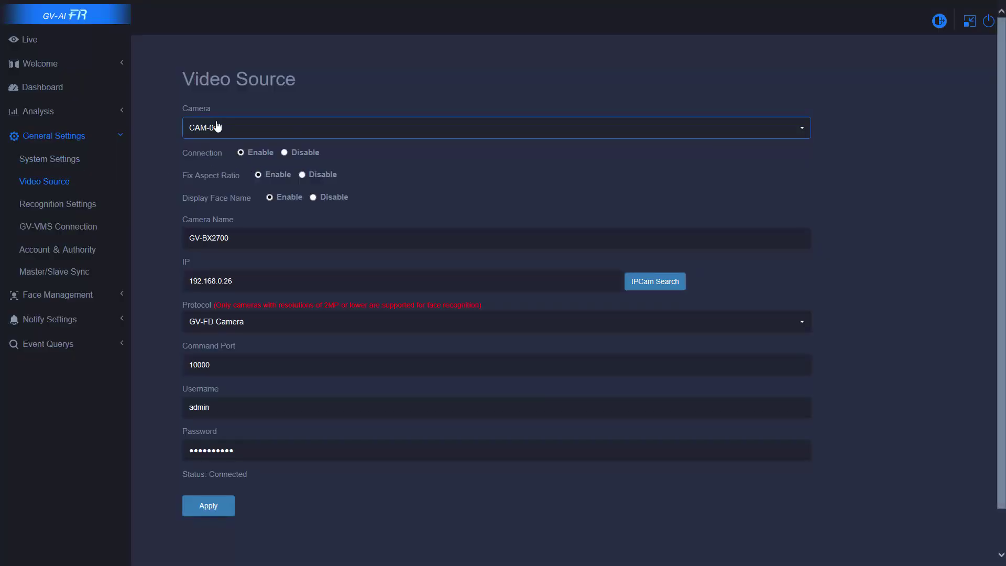
click(251, 281)
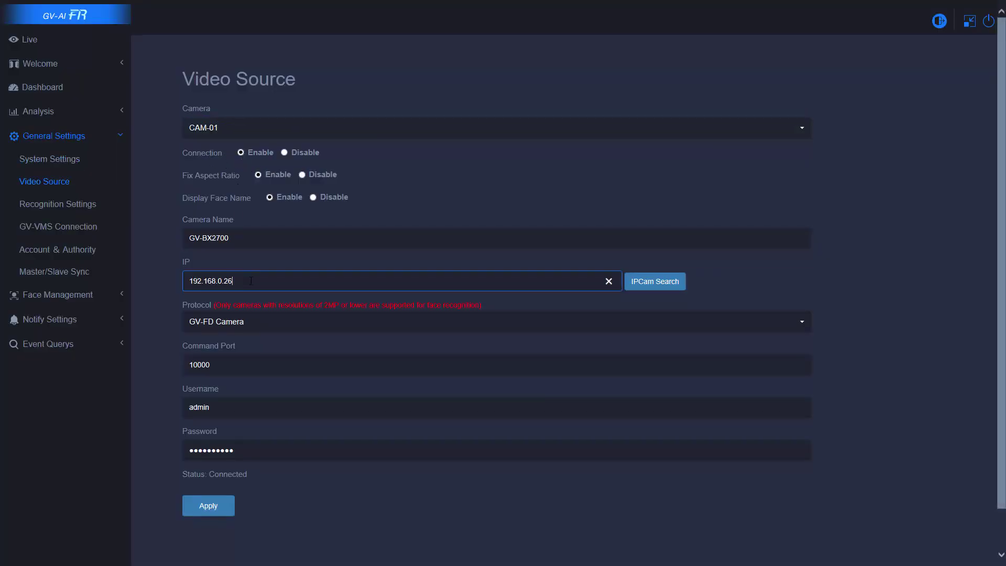
click(250, 407)
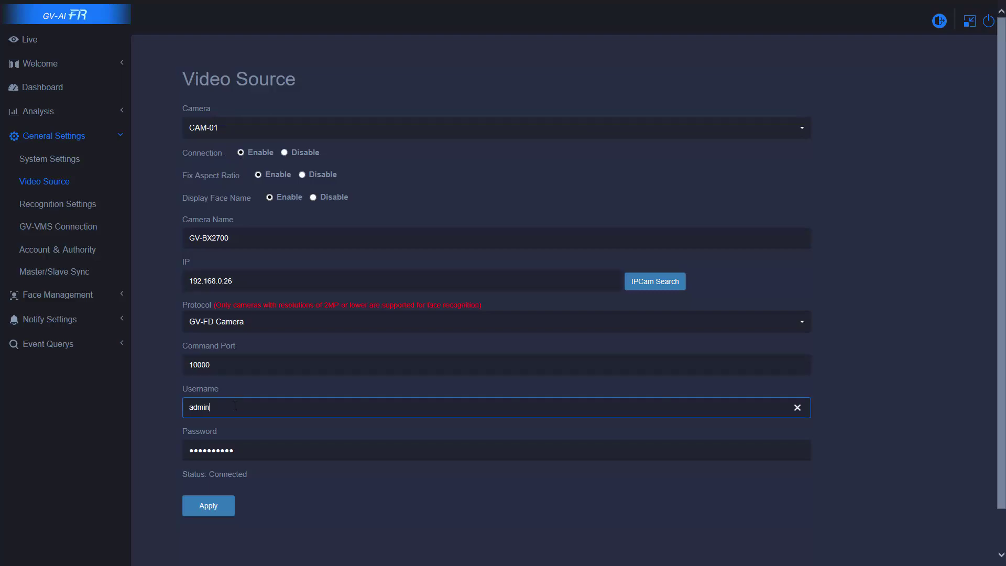
click(251, 451)
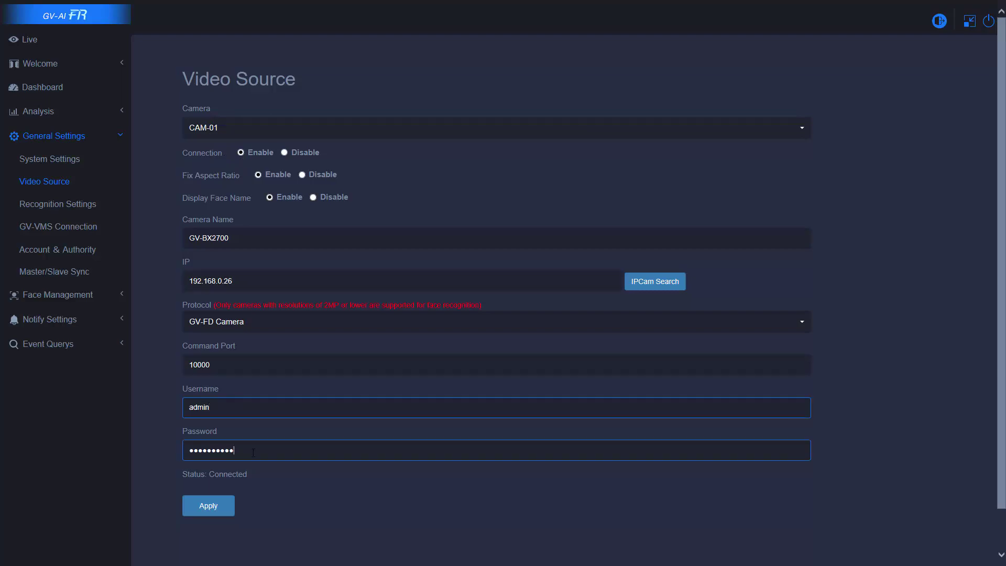
click(217, 508)
click(639, 297)
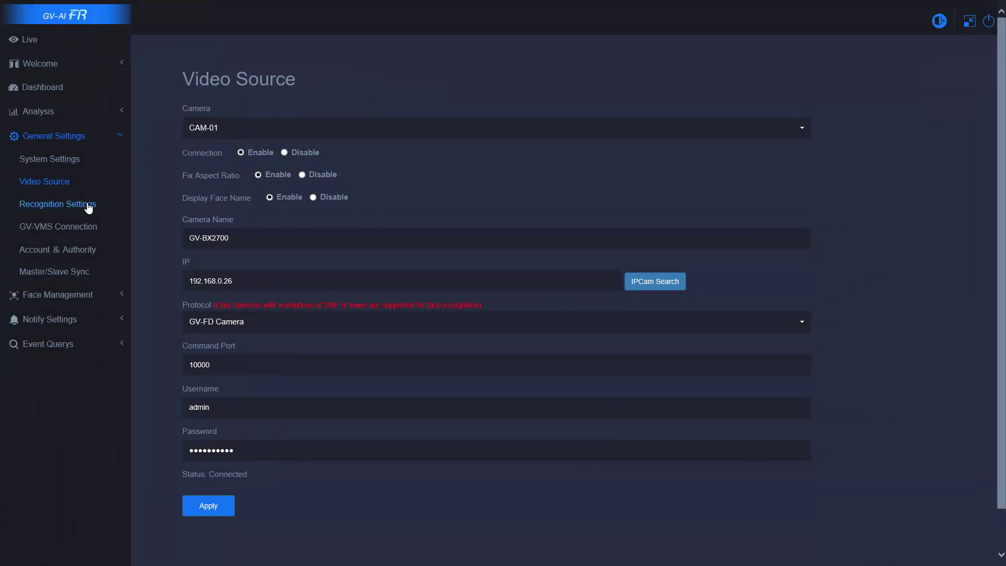
- Save CAM-01's recognition settings: round-the-clock face recognition, confidence 76, unknown threshold 74, liveness off
click(87, 203)
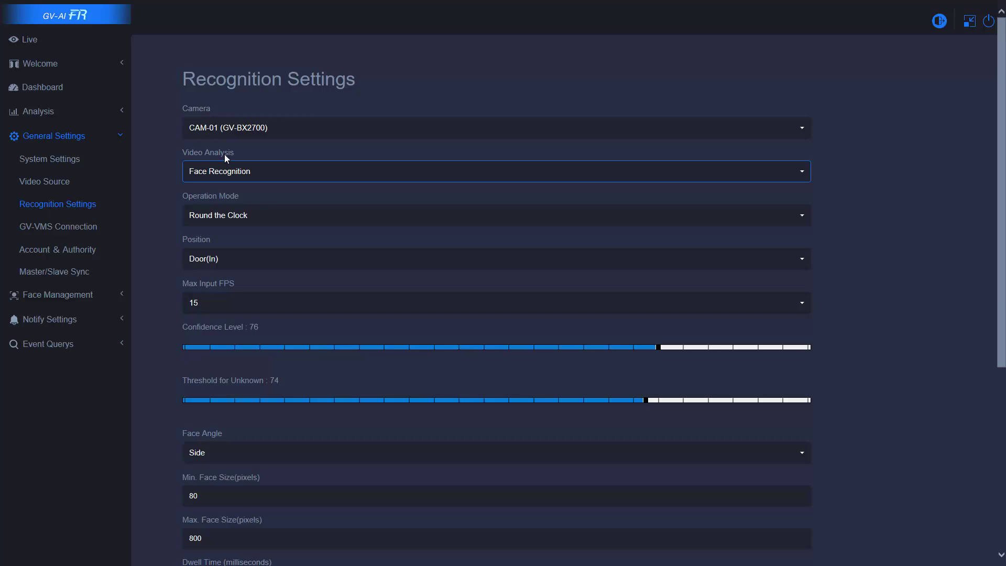
scroll(159, 308, down, 5)
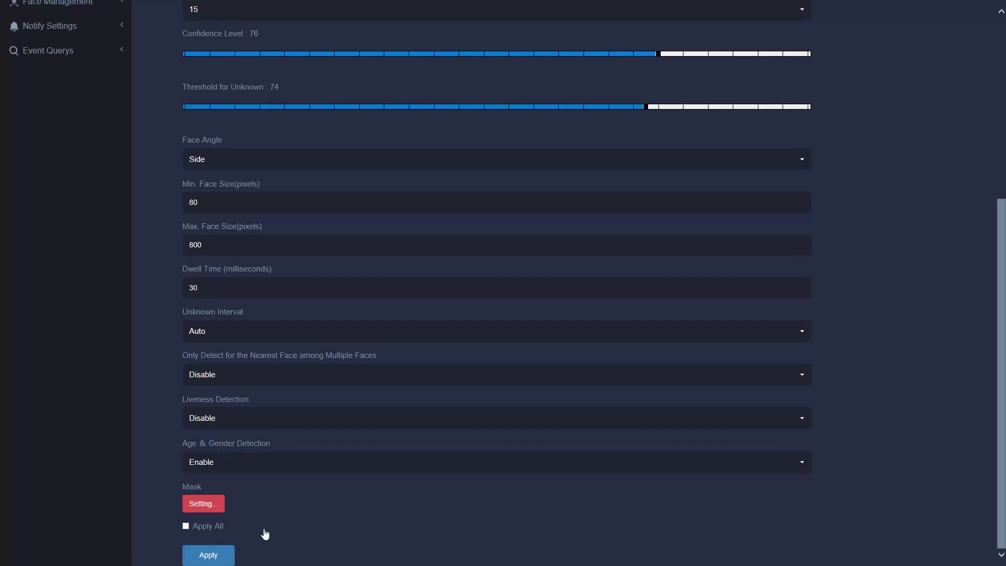
click(227, 554)
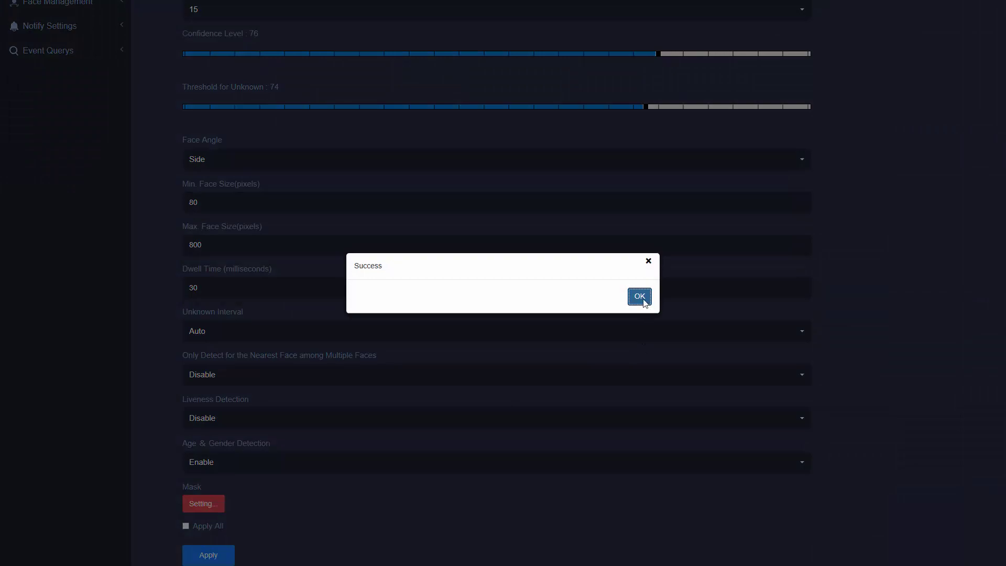
click(647, 297)
scroll(164, 245, up, 4)
scroll(163, 244, up, 1)
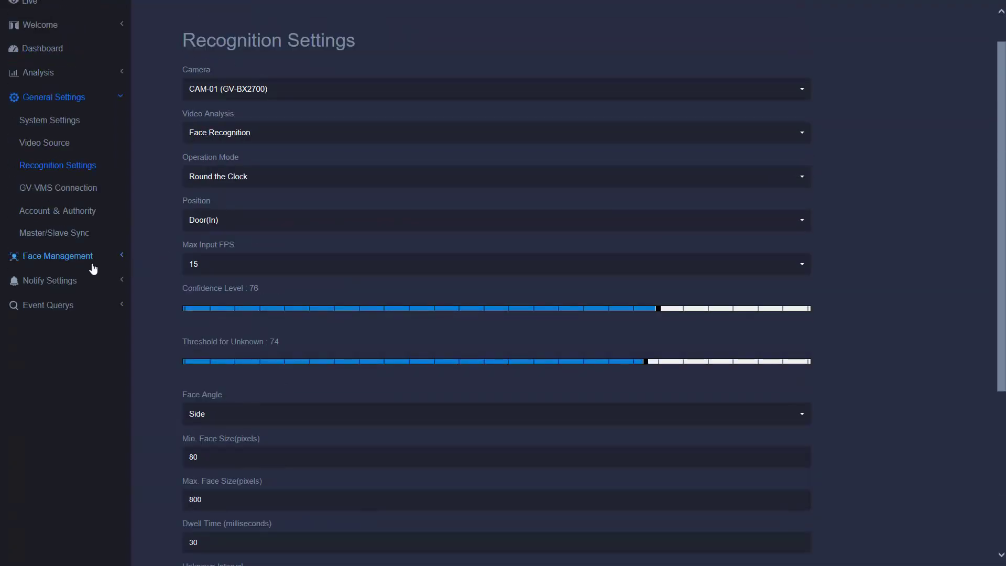
- Browse the Face Profiles list to page 3, cancelling a New Face form, then return to Live view
click(60, 260)
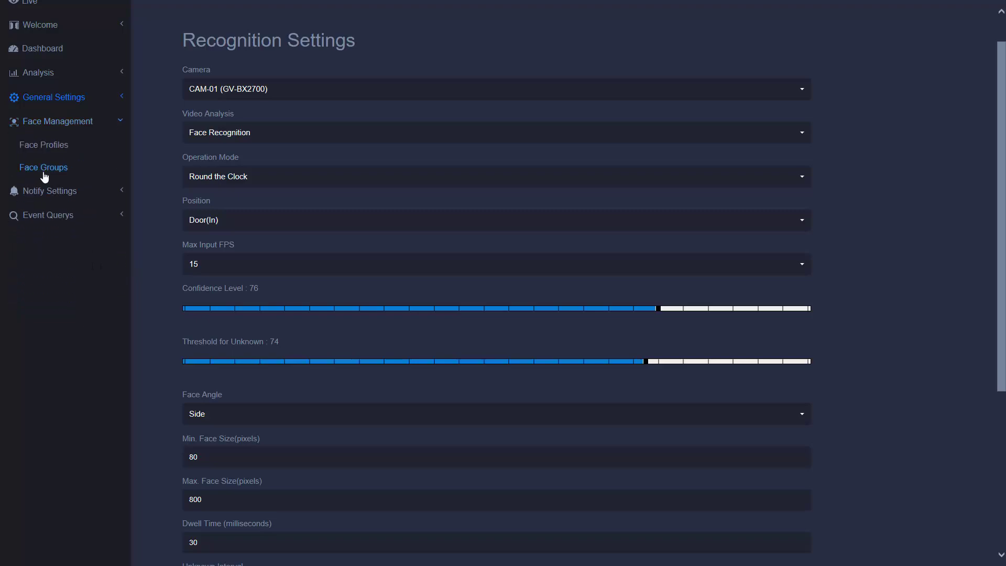
click(51, 146)
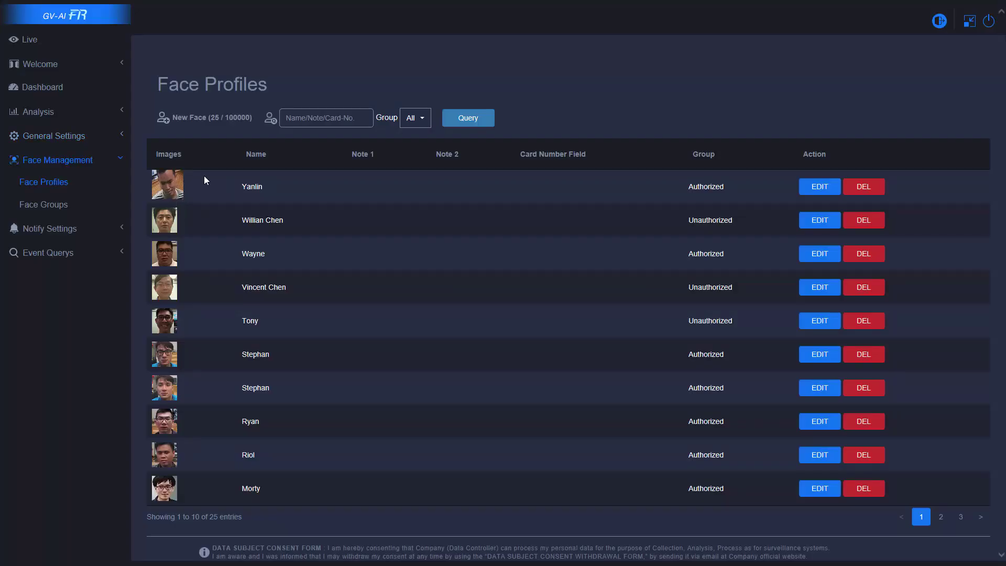
click(204, 118)
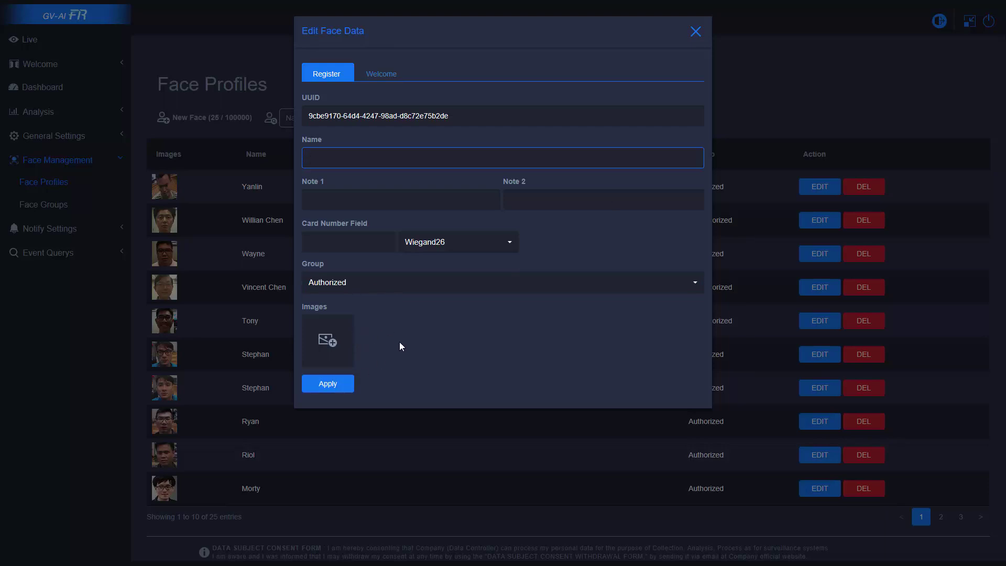
click(696, 32)
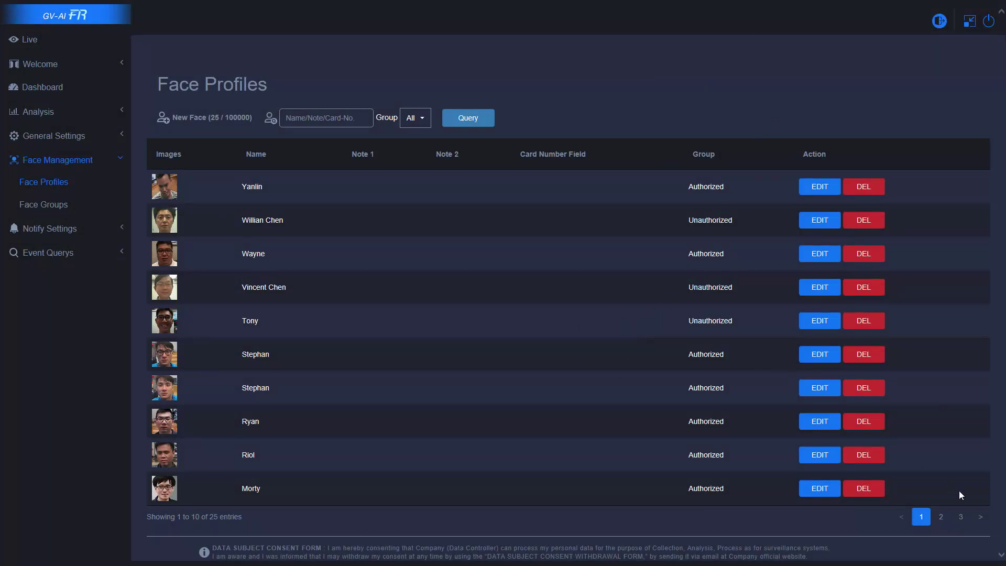
click(961, 517)
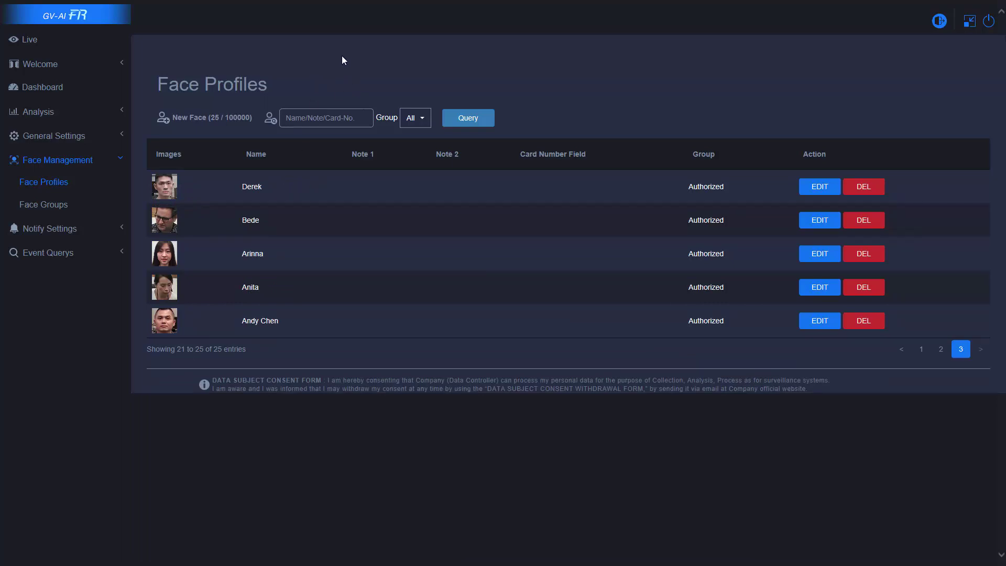
click(57, 40)
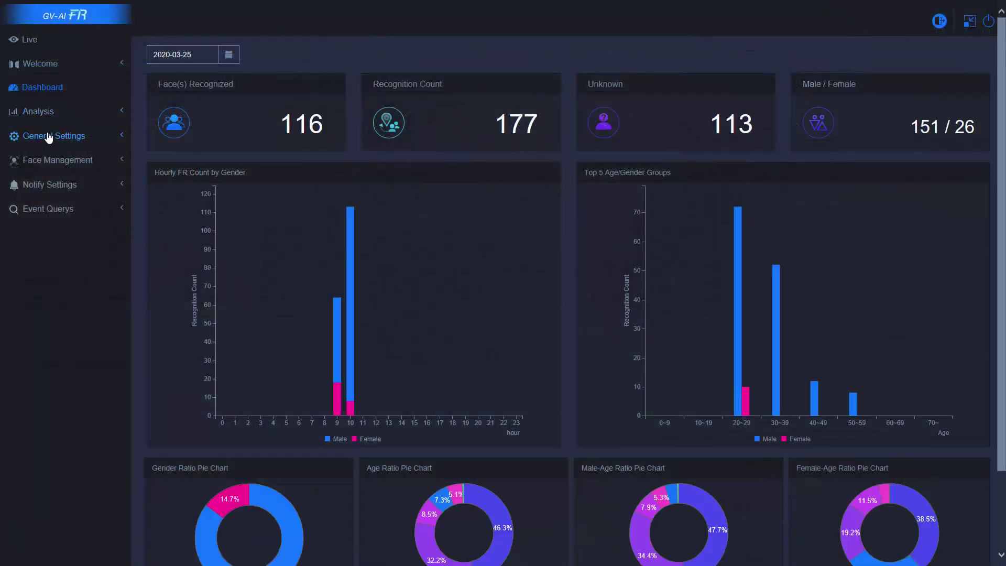
- Set Liveness Detection to Enable in Recognition Settings, apply it, and return to Live view
click(49, 137)
click(57, 205)
scroll(268, 343, down, 5)
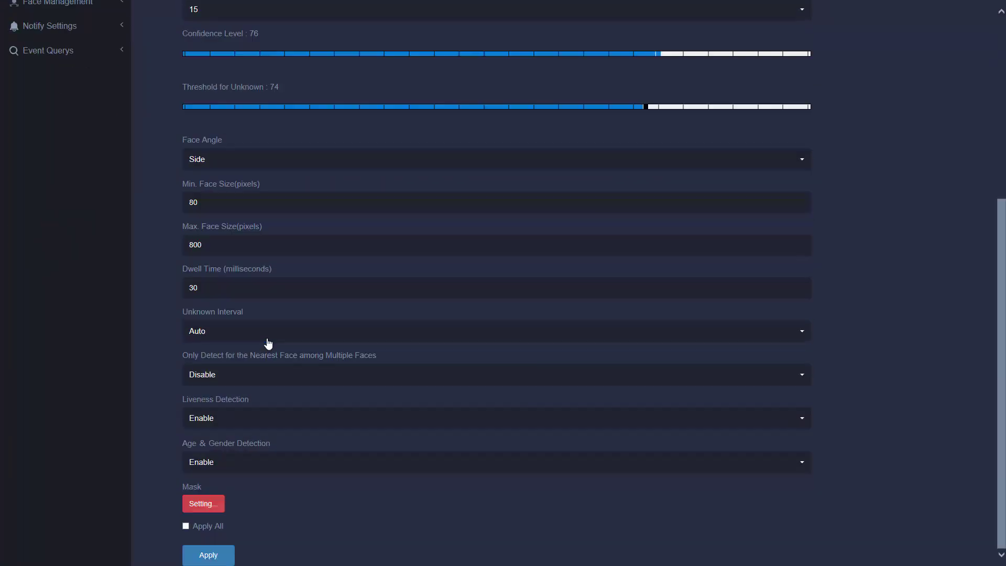
click(198, 418)
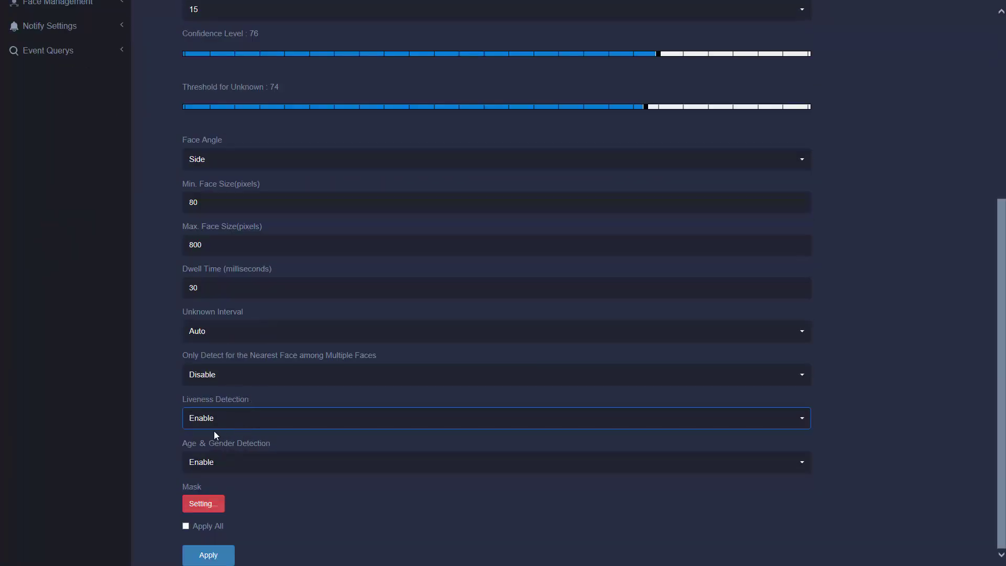
click(214, 557)
click(638, 294)
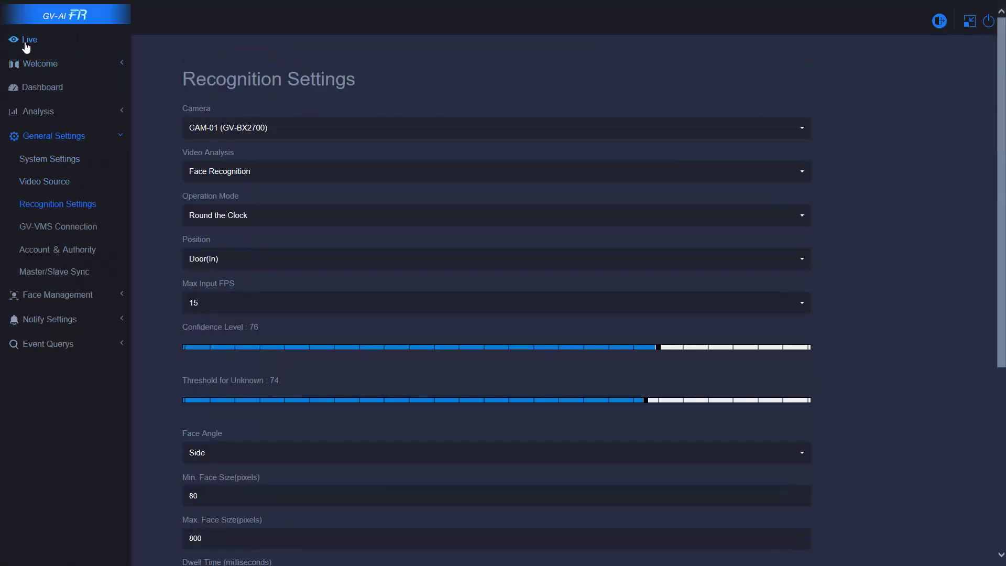
click(27, 41)
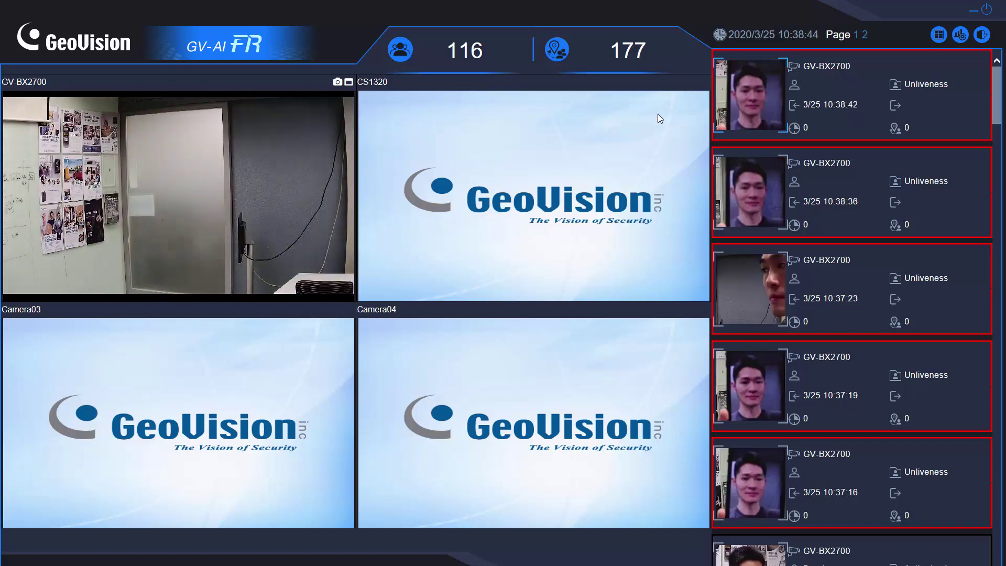
- Set Liveness Detection to Disable in Recognition Settings, apply it, and switch back to Live view
click(960, 35)
click(34, 138)
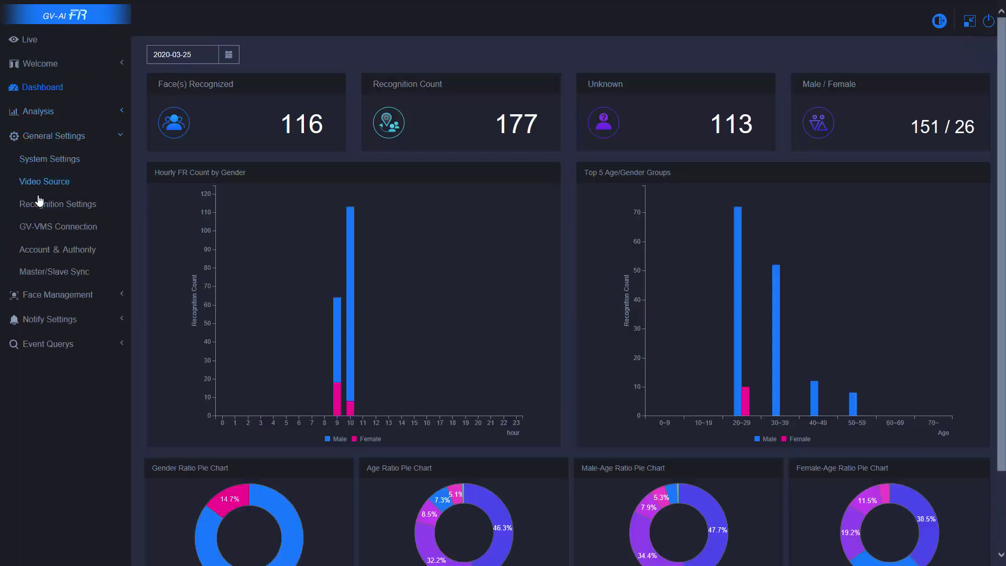
click(39, 202)
scroll(314, 409, down, 5)
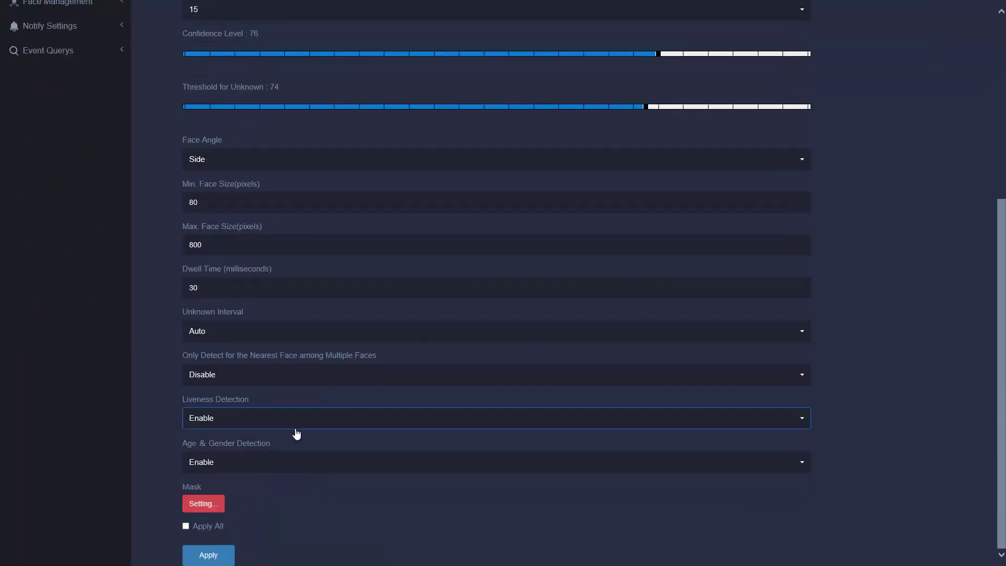
click(224, 422)
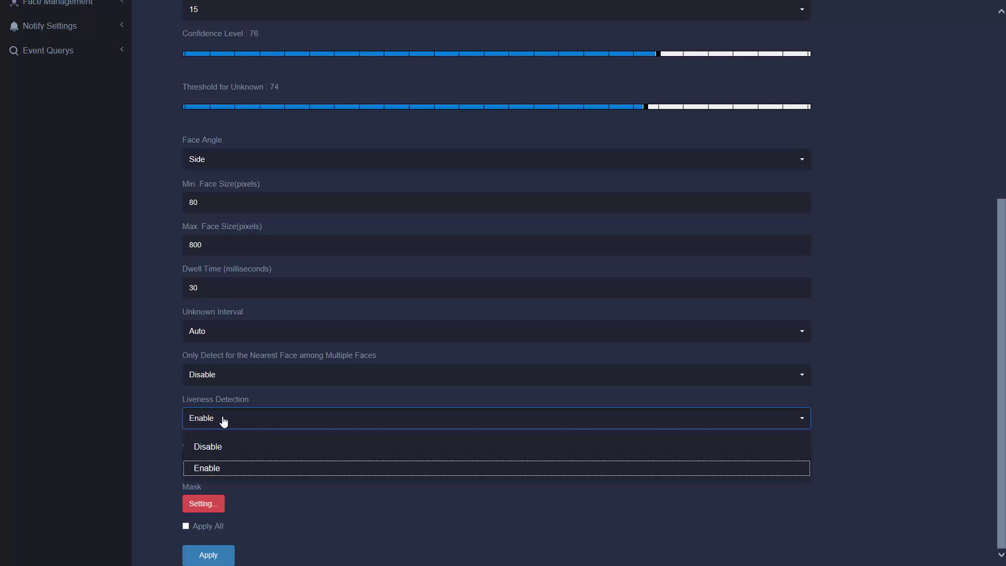
click(207, 447)
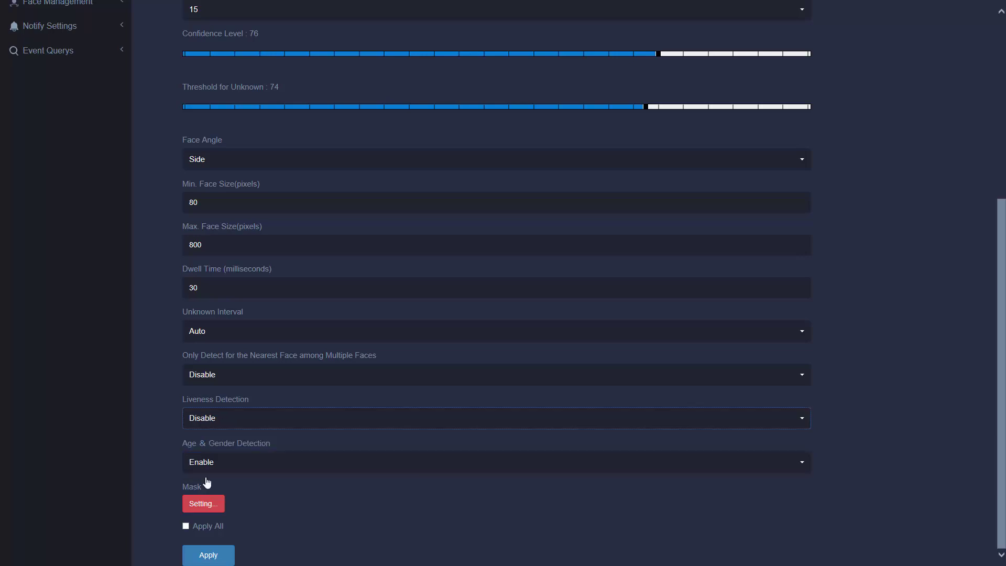
click(212, 554)
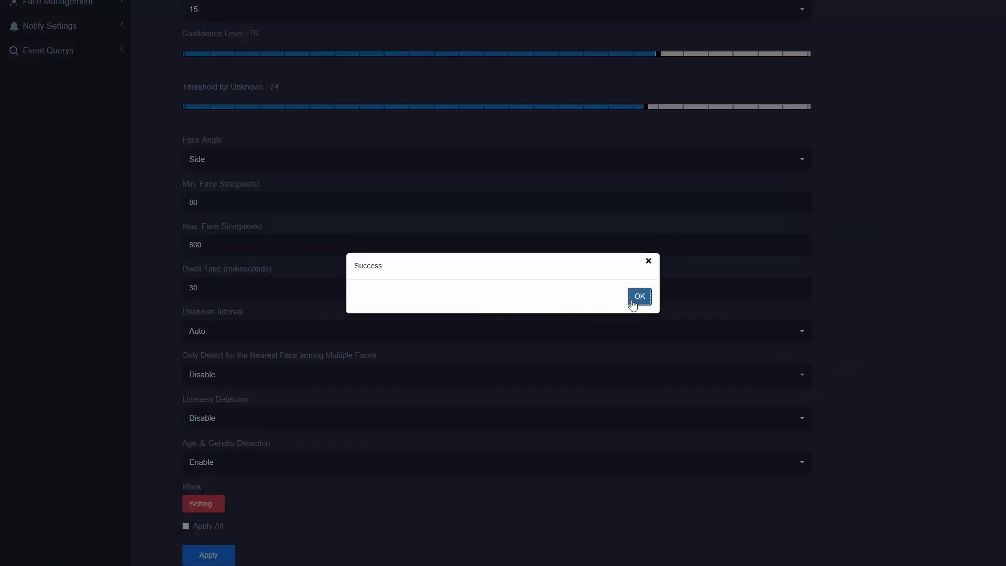
click(633, 297)
scroll(100, 179, up, 5)
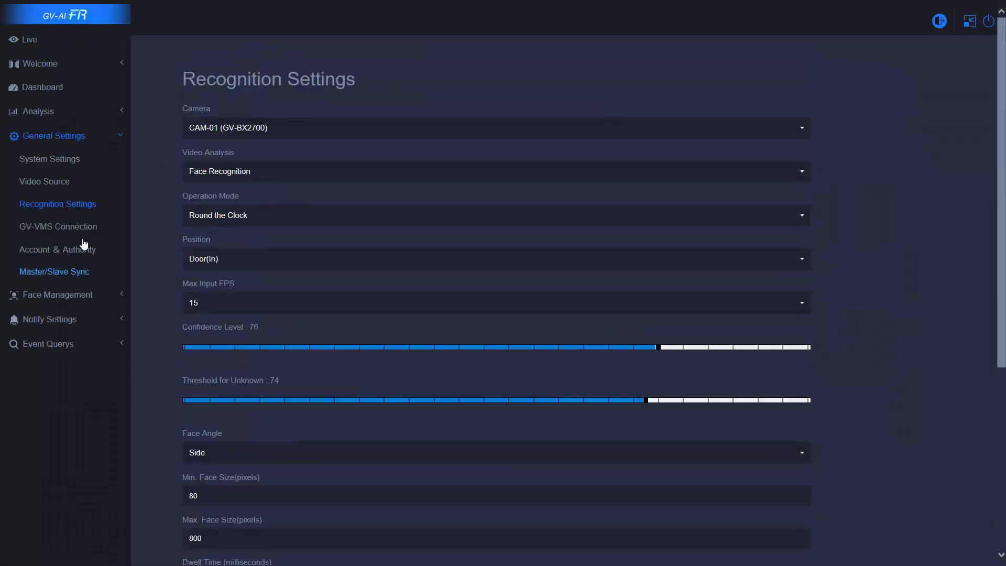
click(26, 42)
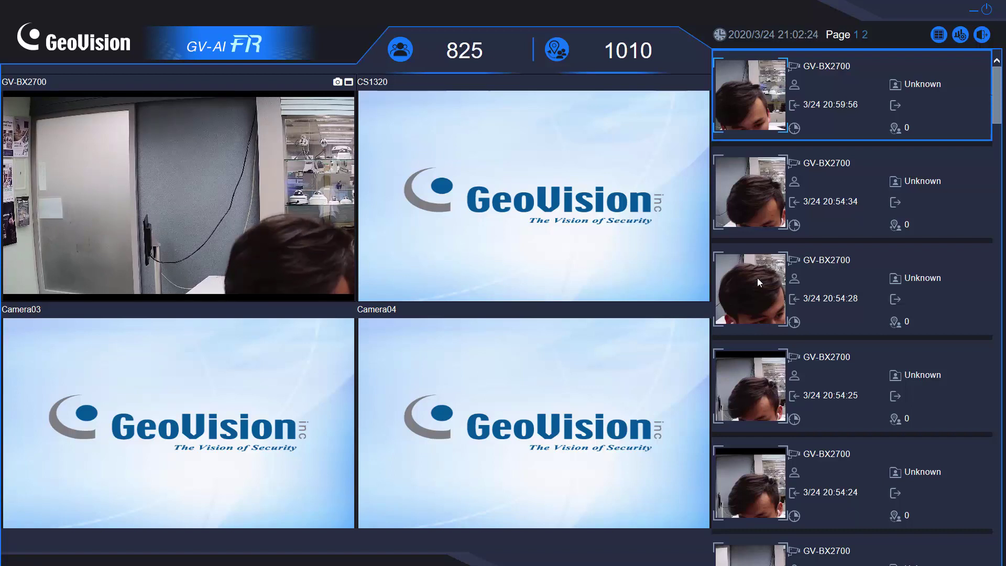
- Open Notify Settings > Welcome, keeping the 1920x1080 horizontal screen and 3 welcome cards
click(962, 37)
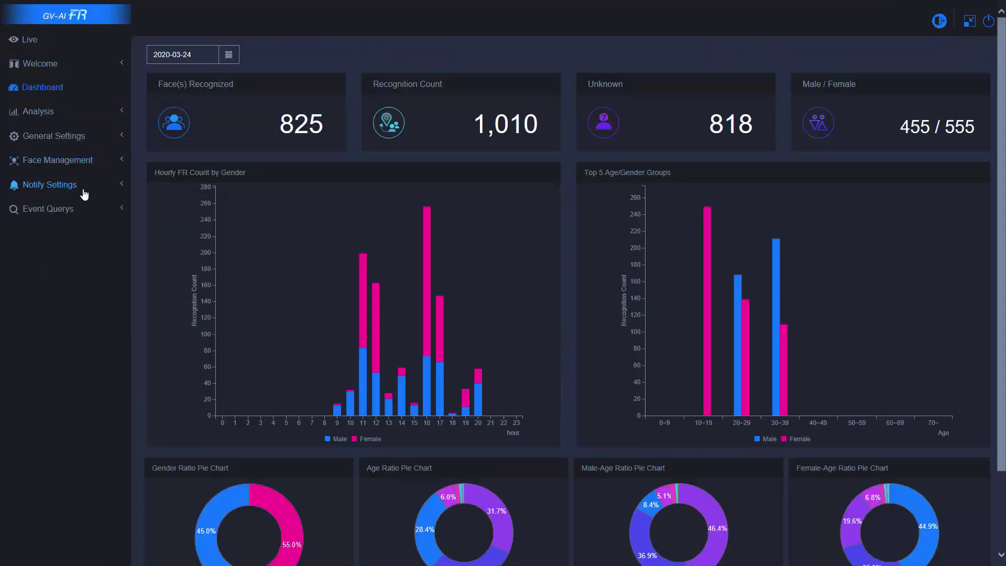
click(84, 194)
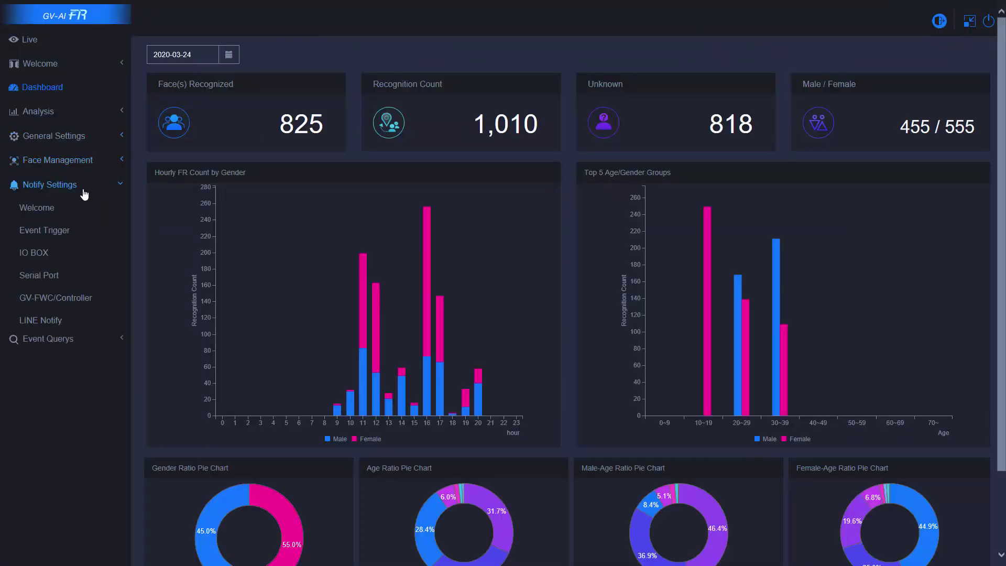
click(56, 211)
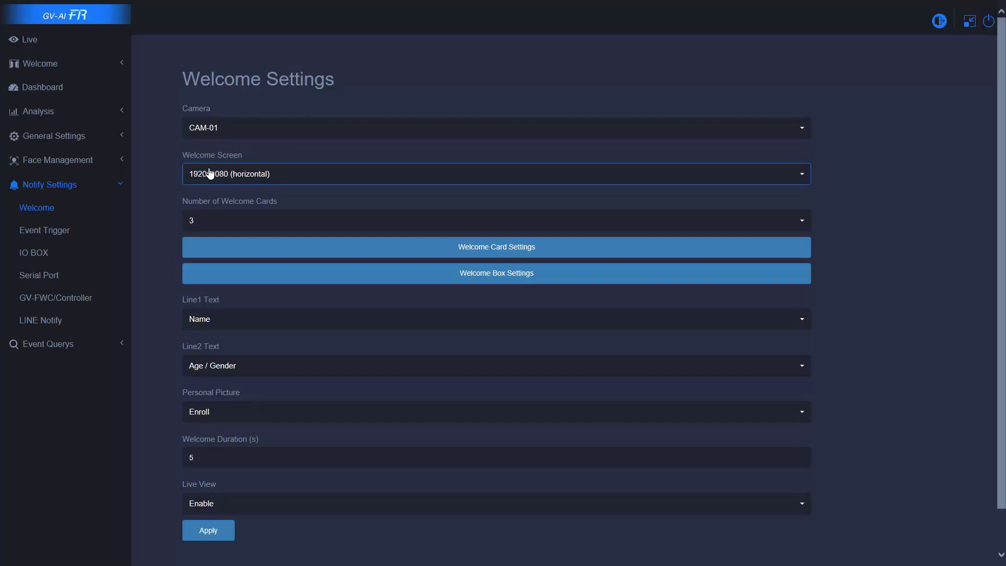
click(209, 172)
click(144, 243)
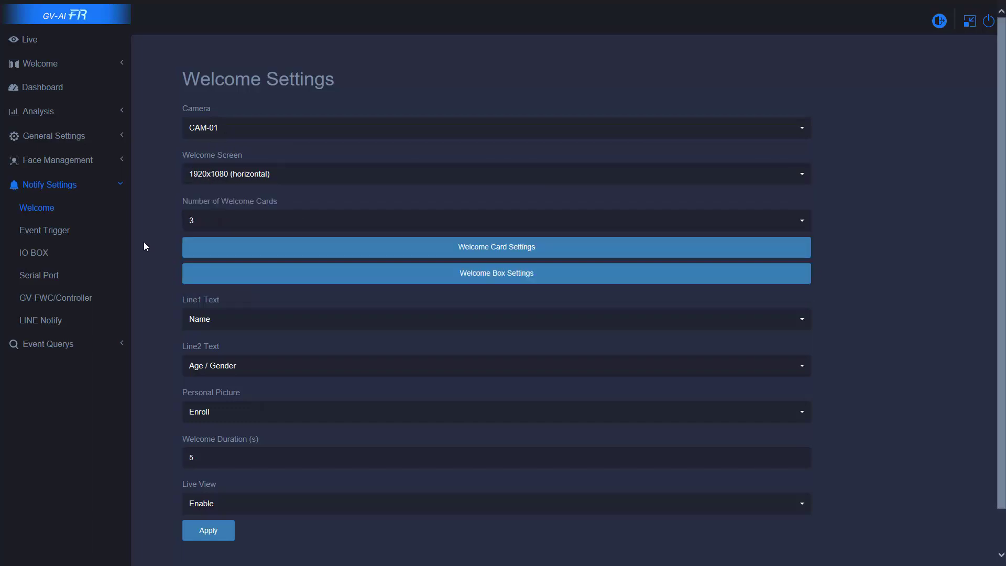
click(212, 224)
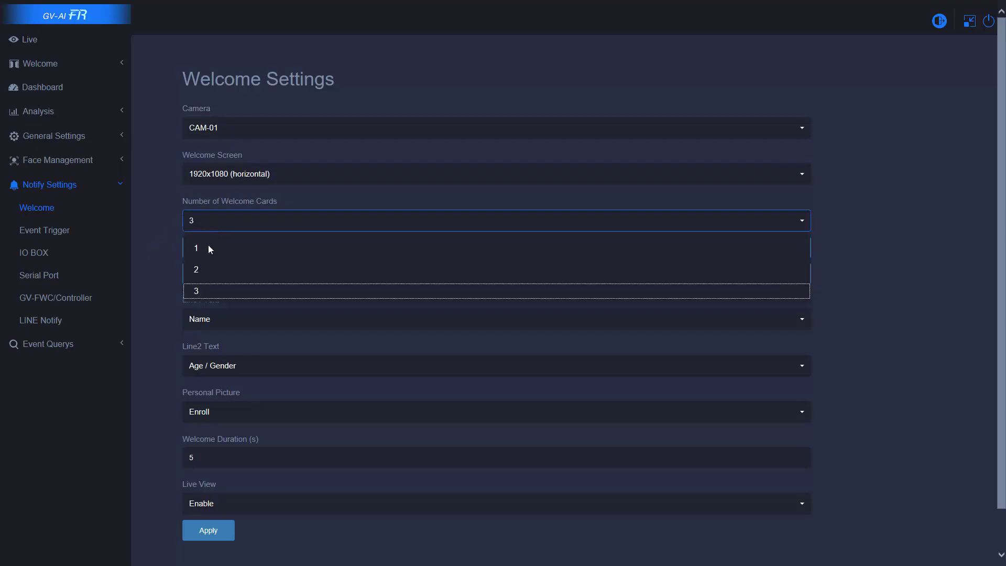
click(137, 286)
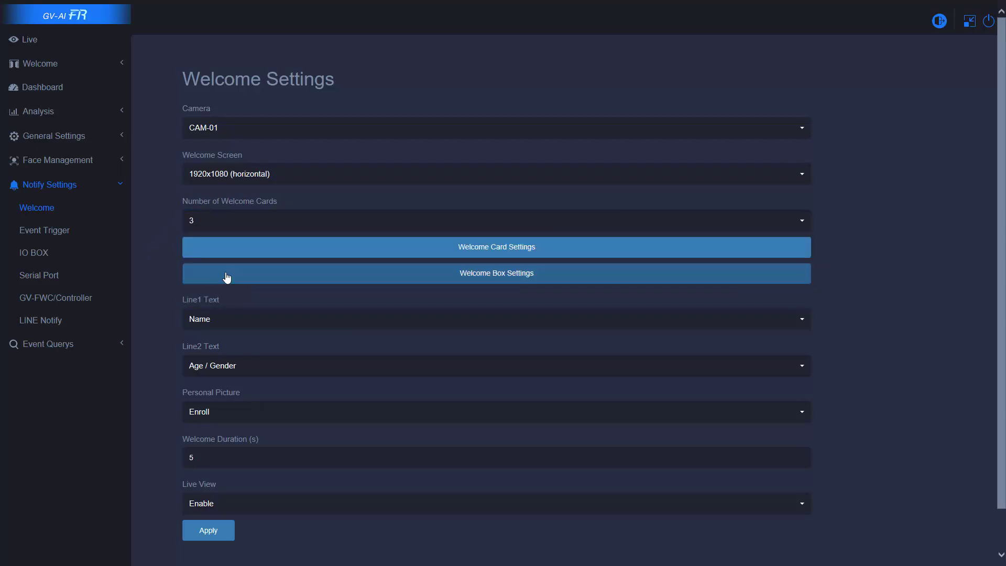
- Save the welcome cards with 'Hello VIP' for Authorized and a welcome greeting for Unknown
click(336, 247)
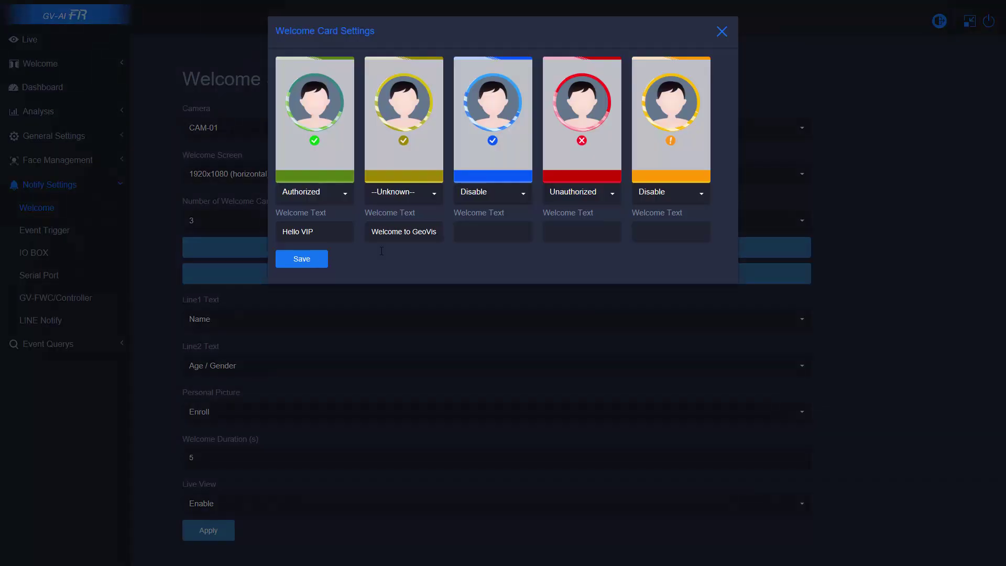
click(641, 298)
click(722, 32)
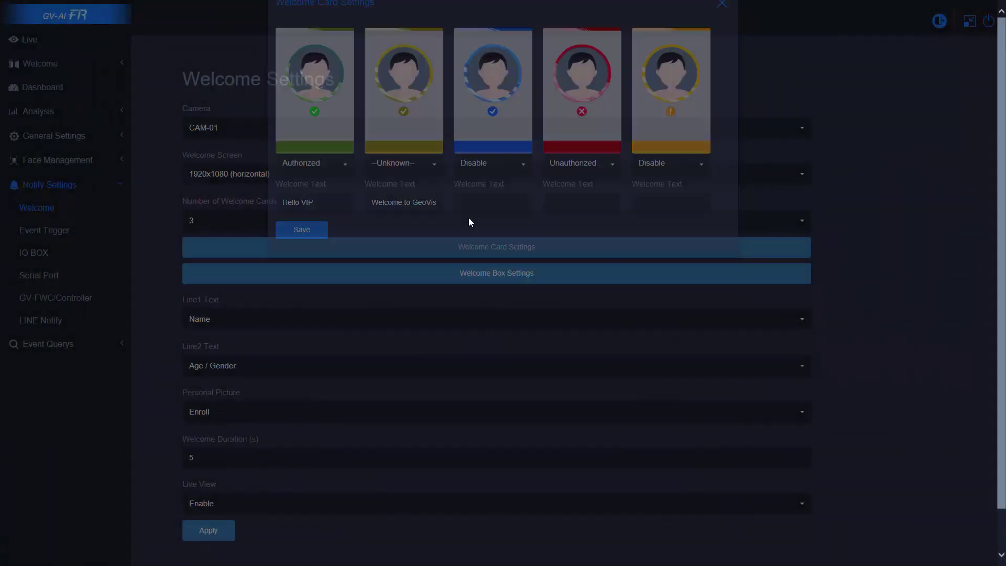
- Apply Welcome settings with Name on Line1, Enroll picture, 5-second duration and Live View enabled
scroll(198, 270, down, 1)
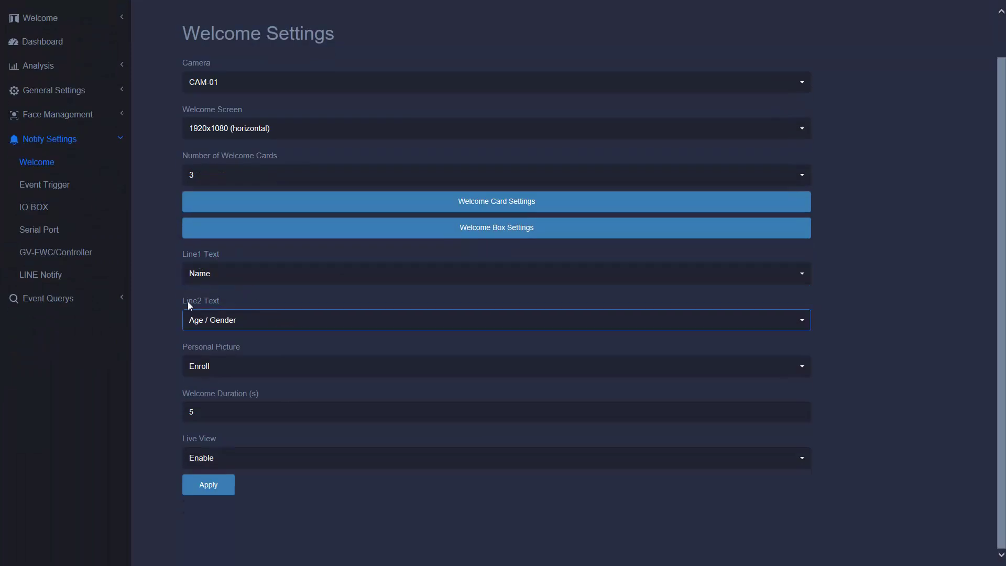
click(271, 273)
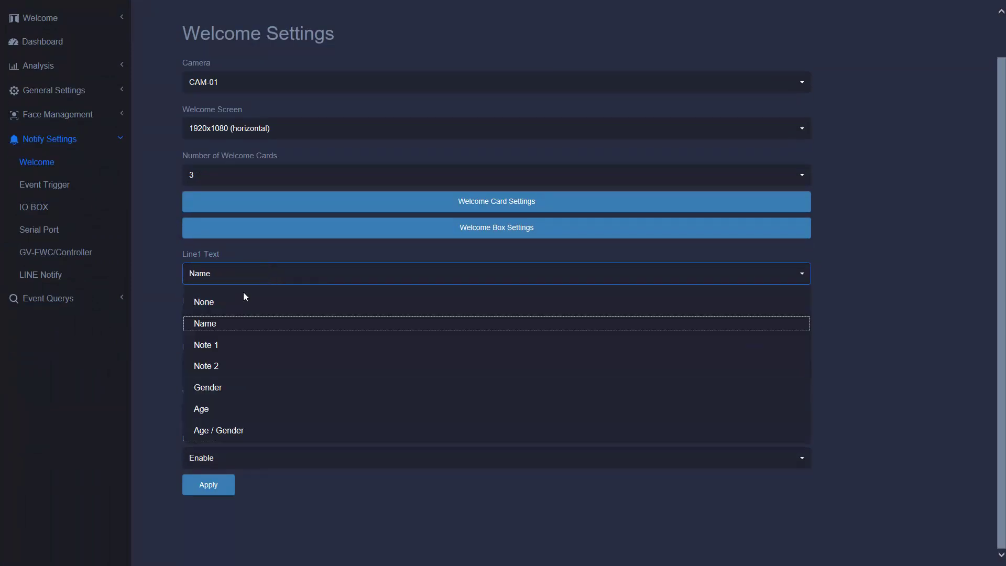
click(150, 334)
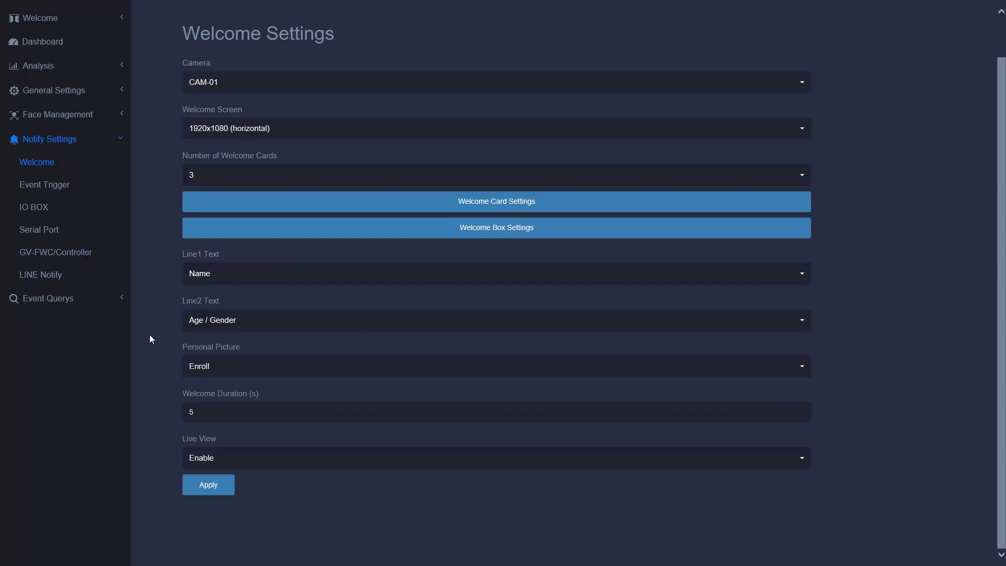
click(231, 370)
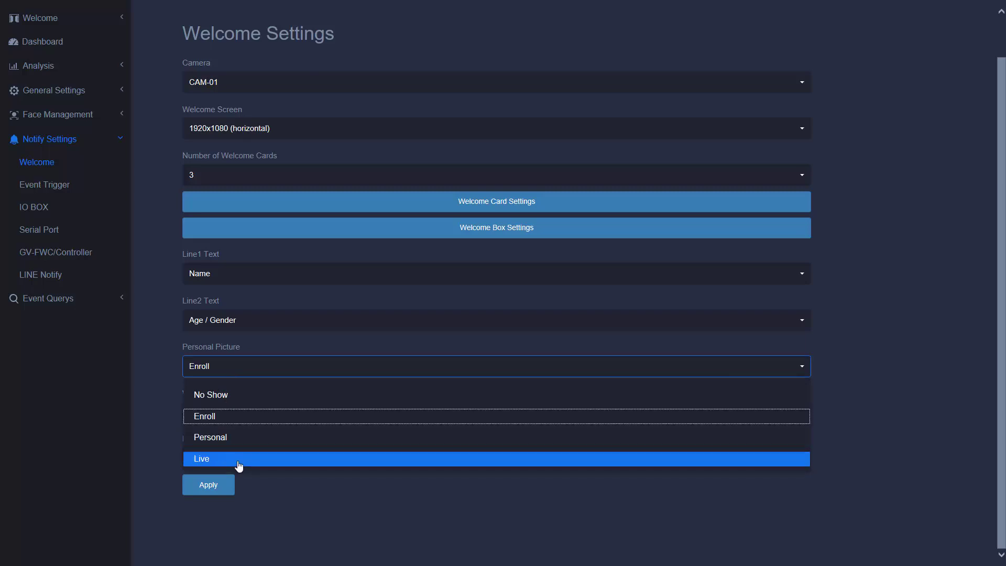
click(155, 388)
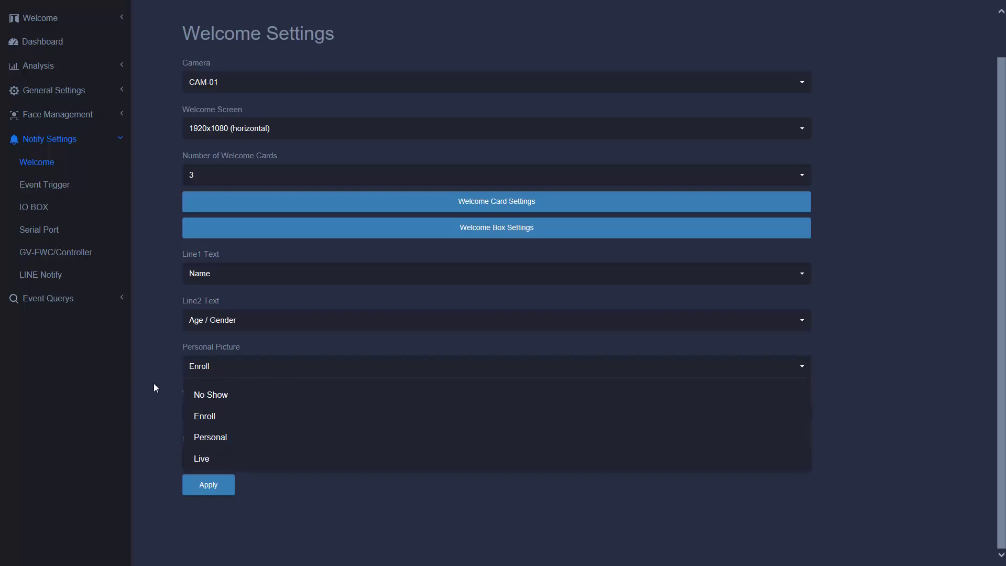
click(224, 410)
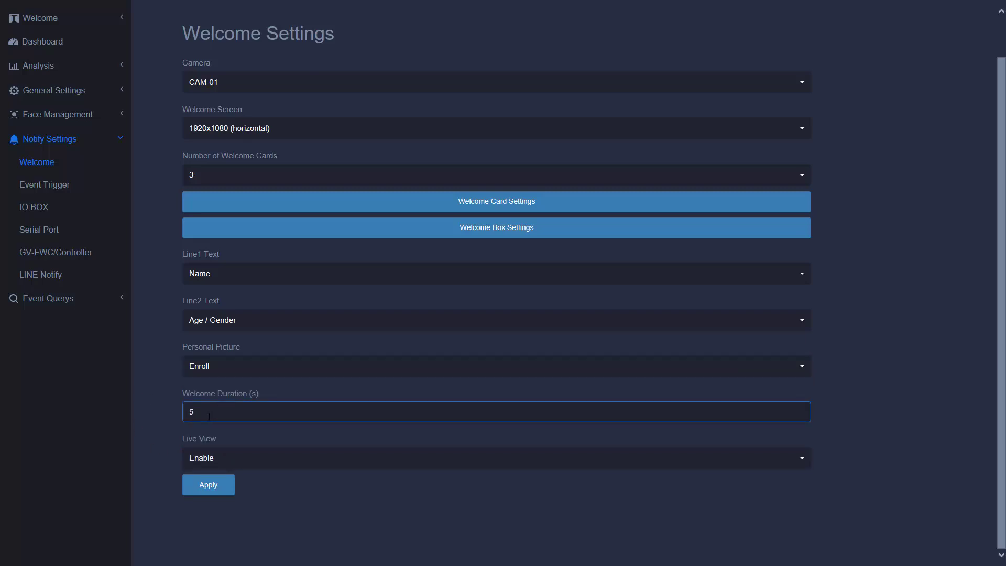
click(210, 457)
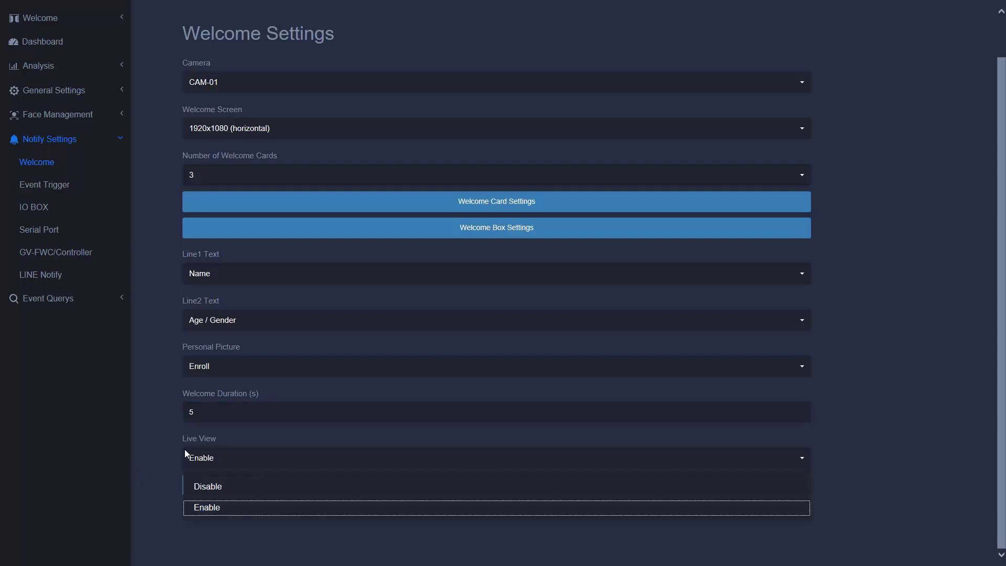
click(147, 449)
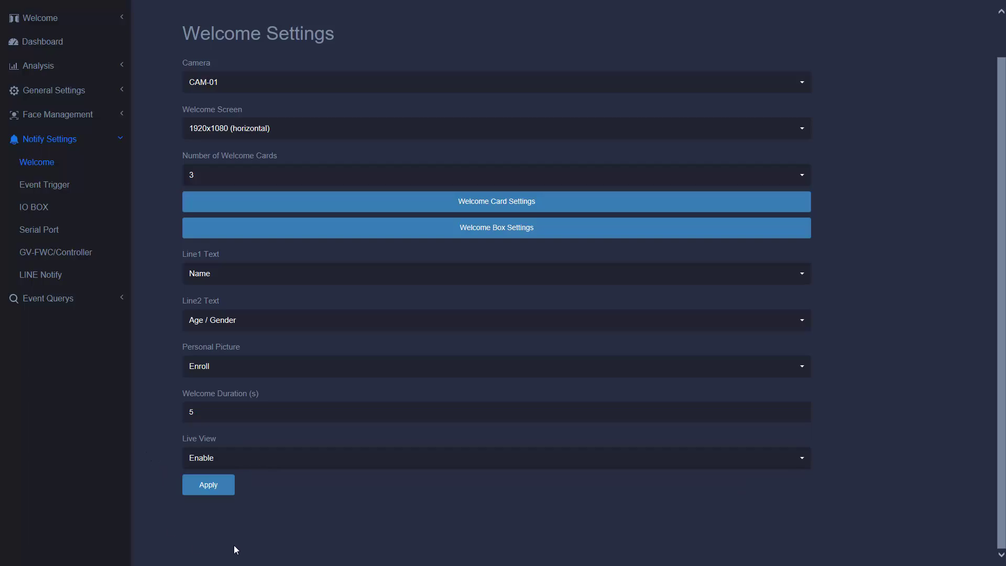
click(224, 491)
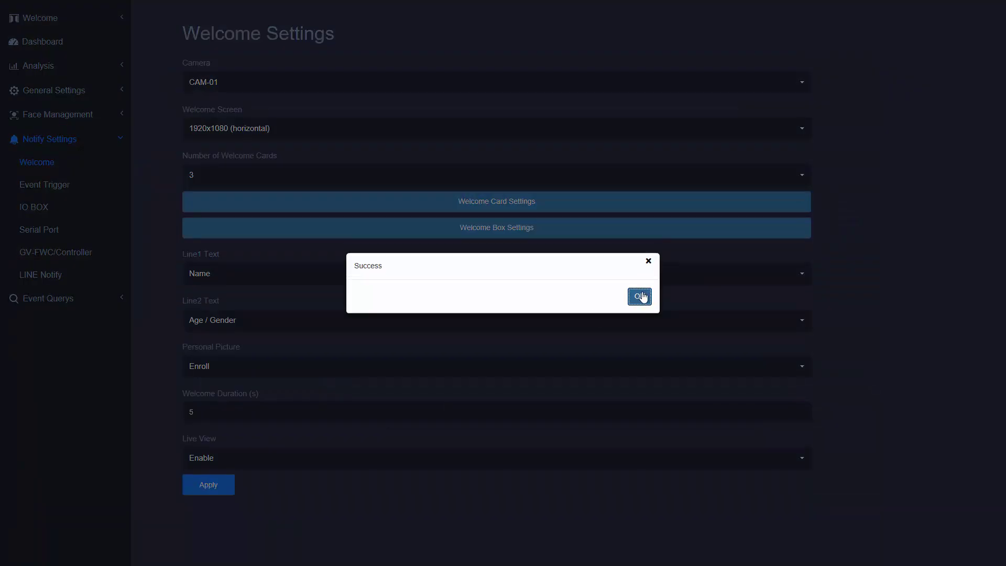
click(639, 297)
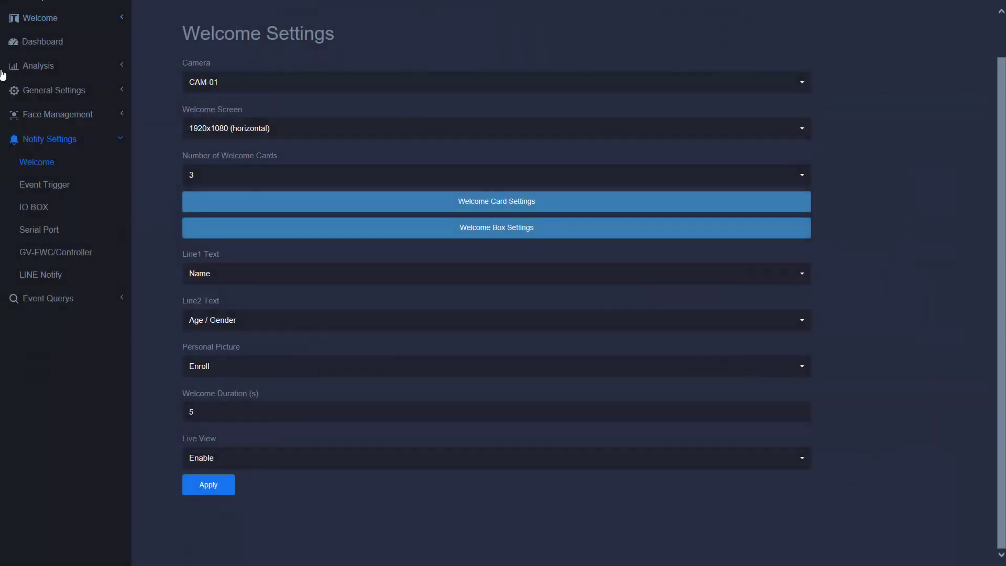